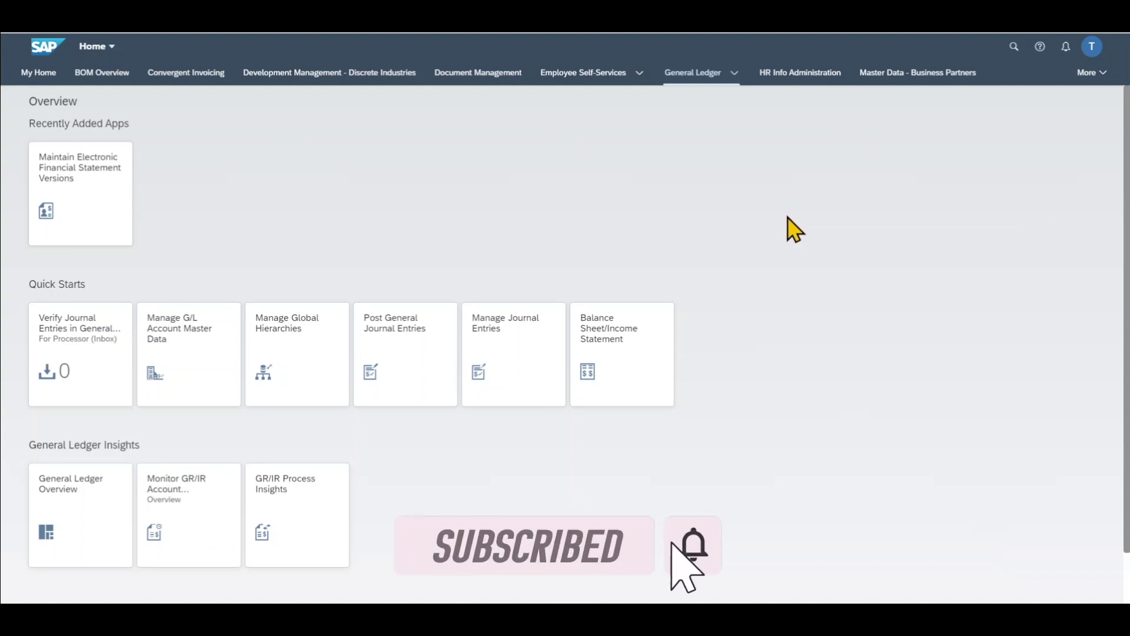
# Step: Search the Launchpad for 'close period' and launch Close Period for Material Master Records
pyautogui.click(1014, 46)
pyautogui.write('close period')
pyautogui.click(788, 91)
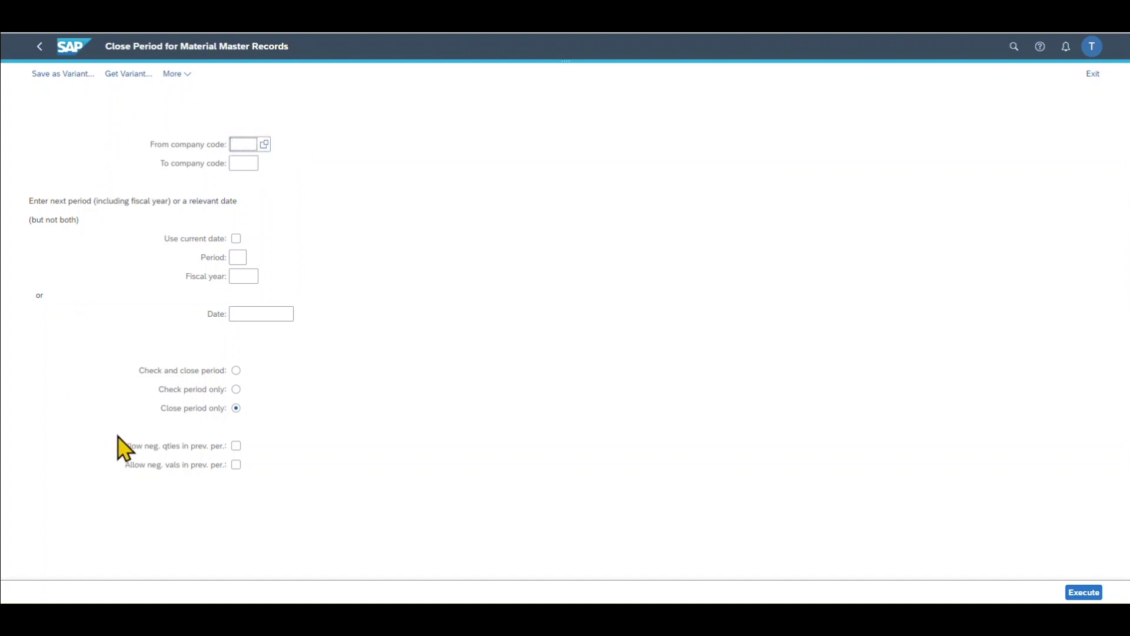
# Step: Enter From company code 1710, period 3 and fiscal year 2023 in the close-period form
pyautogui.write('1710')
pyautogui.click(237, 164)
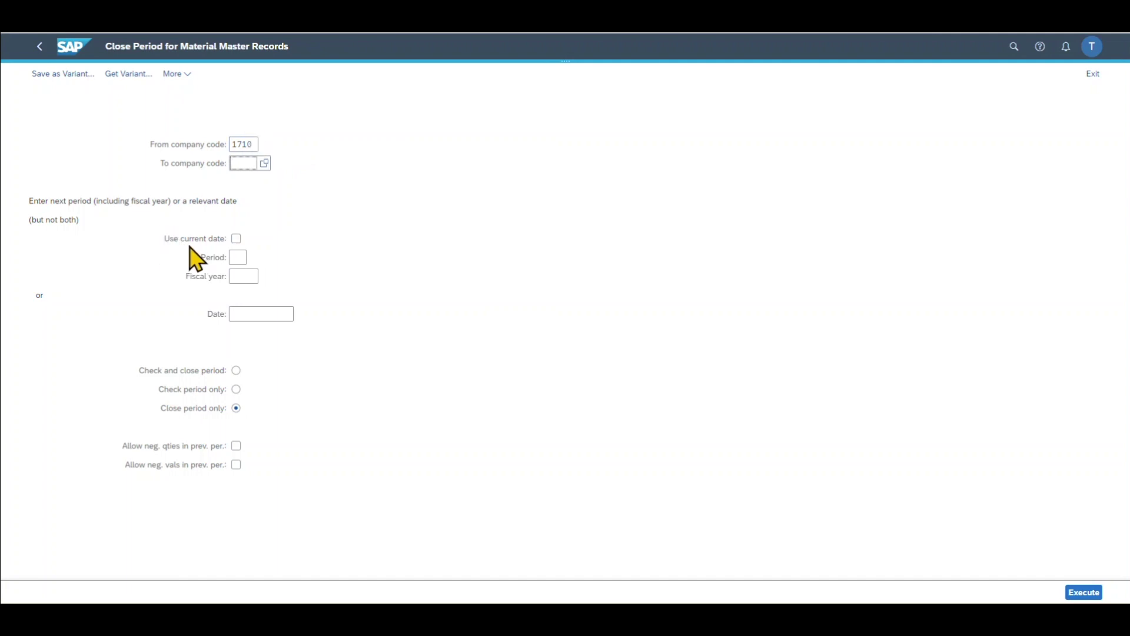
pyautogui.click(235, 253)
pyautogui.write('3')
pyautogui.click(244, 275)
pyautogui.write('2')
pyautogui.click(240, 259)
pyautogui.write('3')
# Step: Try the processing-mode options and settle on 'Check and close period'
pyautogui.click(236, 370)
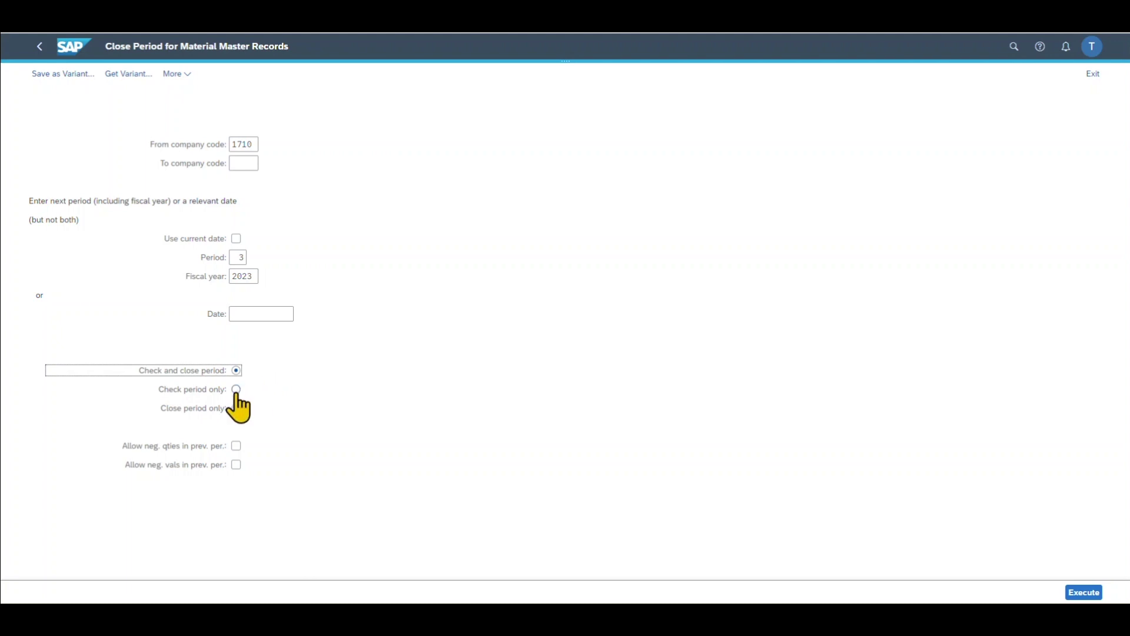
pyautogui.click(236, 390)
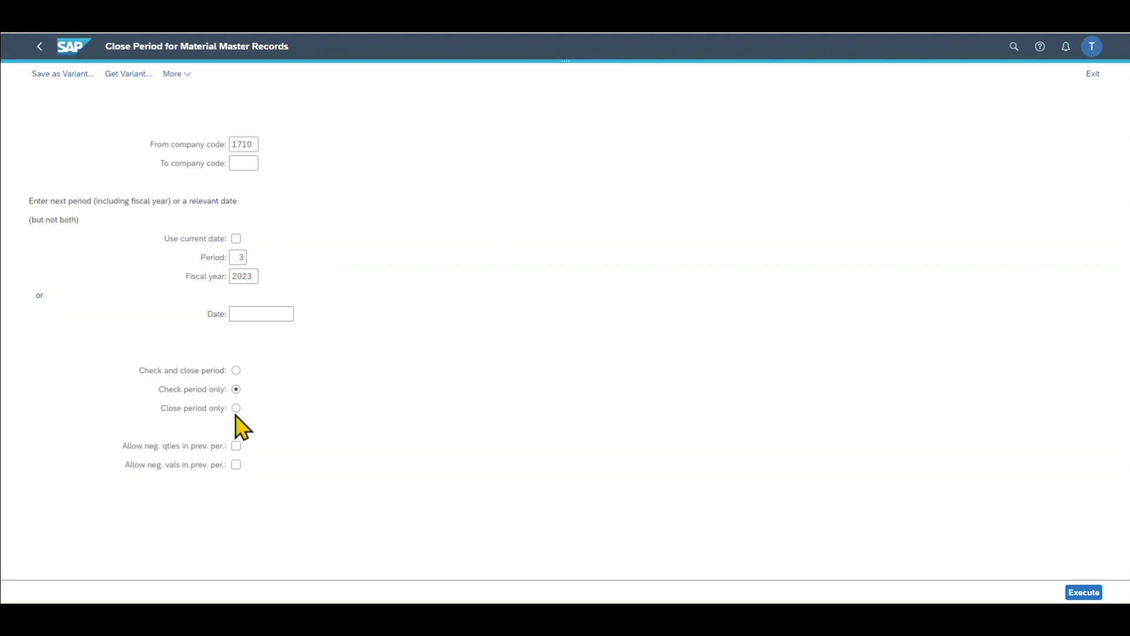
pyautogui.click(236, 410)
pyautogui.click(233, 370)
pyautogui.doubleClick(239, 257)
# Step: Change the period to 4 and execute the close for company code 1710, fiscal year 2023
pyautogui.write('4')
pyautogui.press('Return')
pyautogui.click(1073, 592)
# Step: Search for 'manage posting period' and launch the Manage Posting Periods app
pyautogui.click(1010, 48)
pyautogui.write('manage posting period')
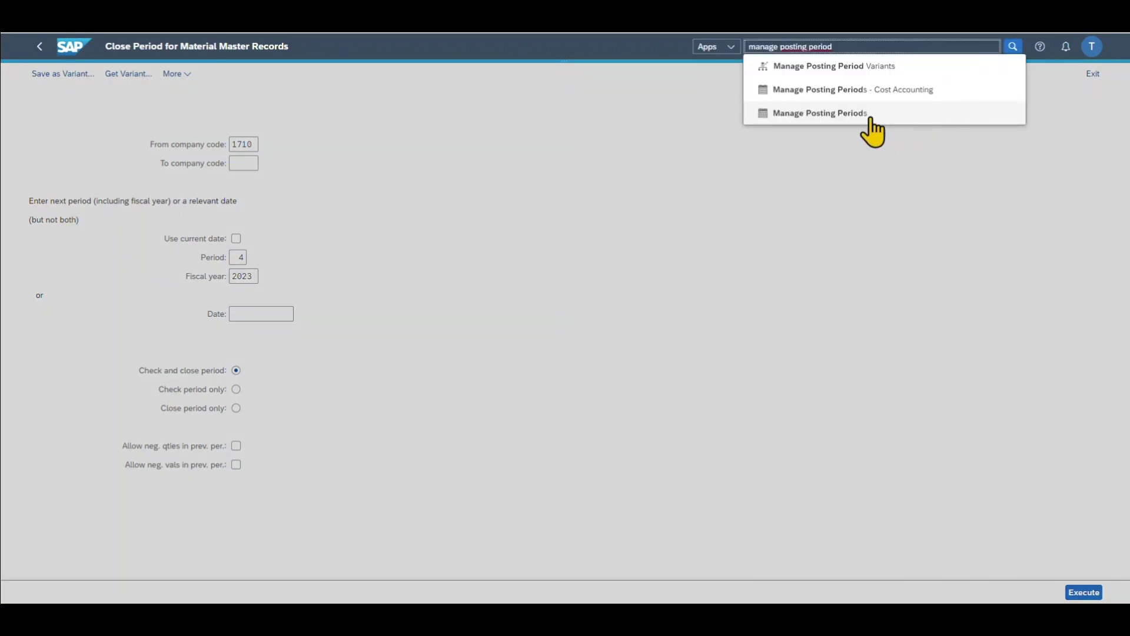
pyautogui.click(830, 117)
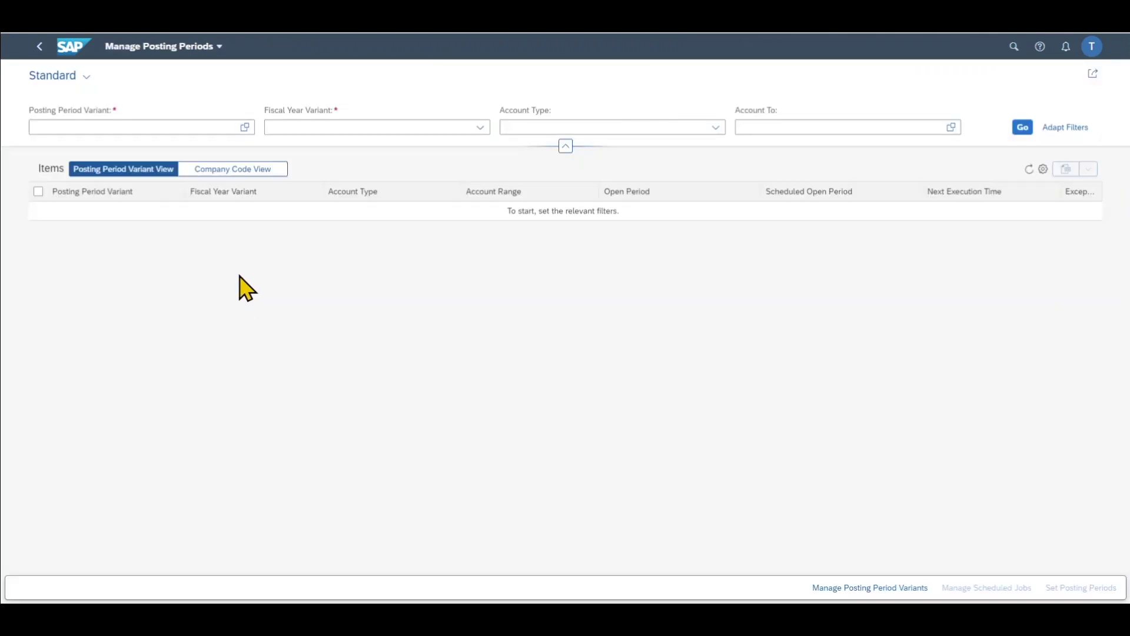
# Step: Pick posting period variant 0001 from the value help as the filter
pyautogui.click(96, 123)
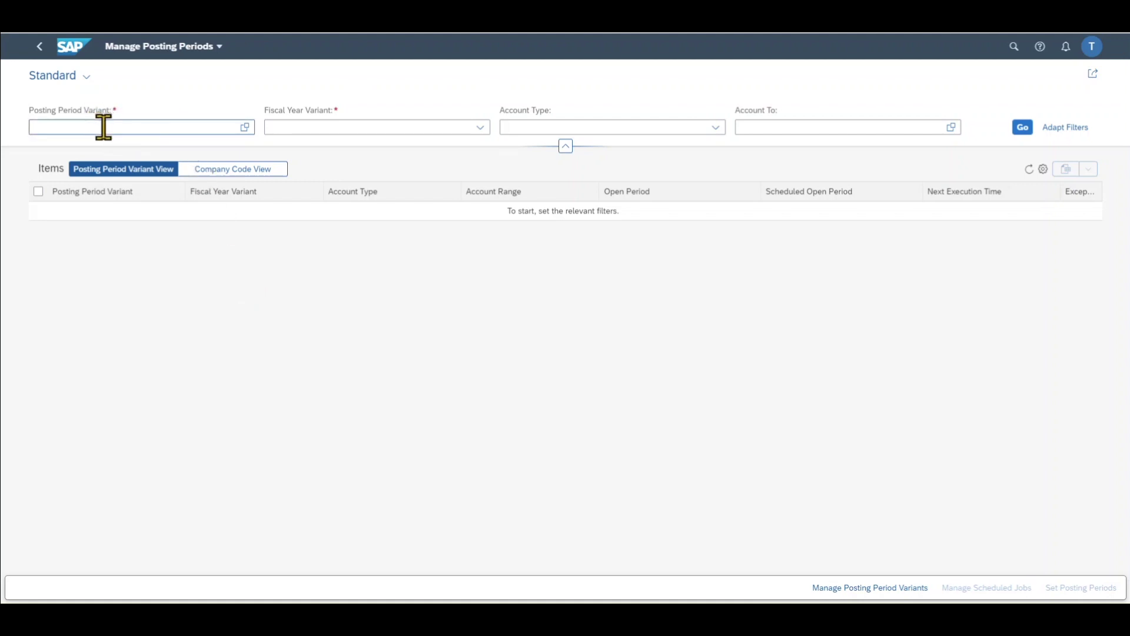
pyautogui.click(246, 127)
pyautogui.click(277, 237)
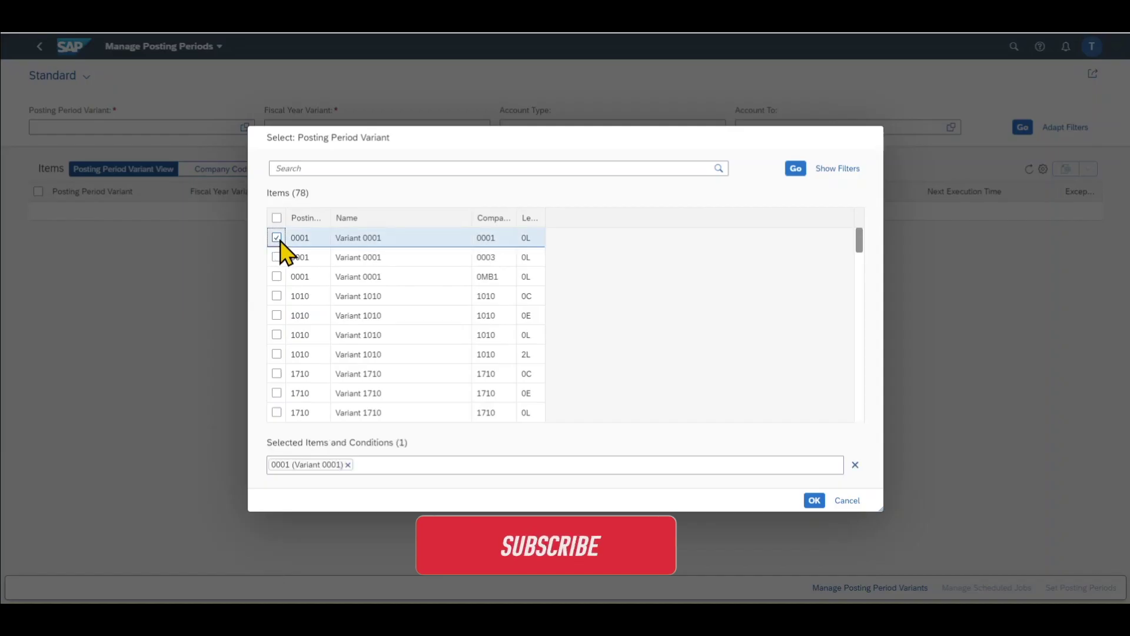
pyautogui.click(814, 500)
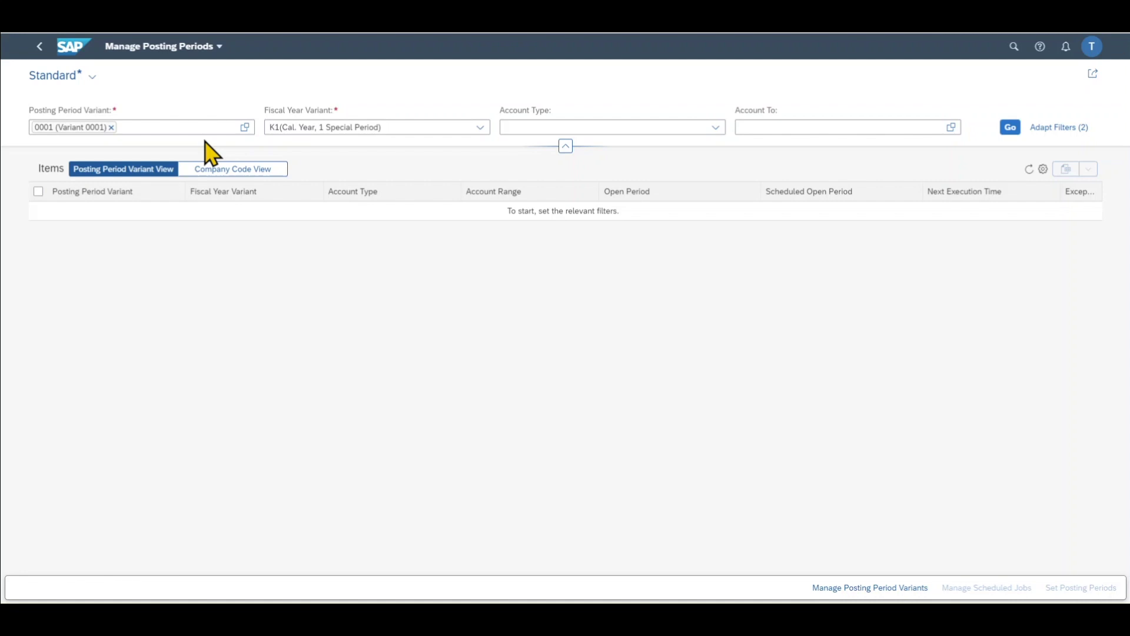
# Step: Load the posting periods for variant 0001 and review the 24 listed items
pyautogui.click(1010, 128)
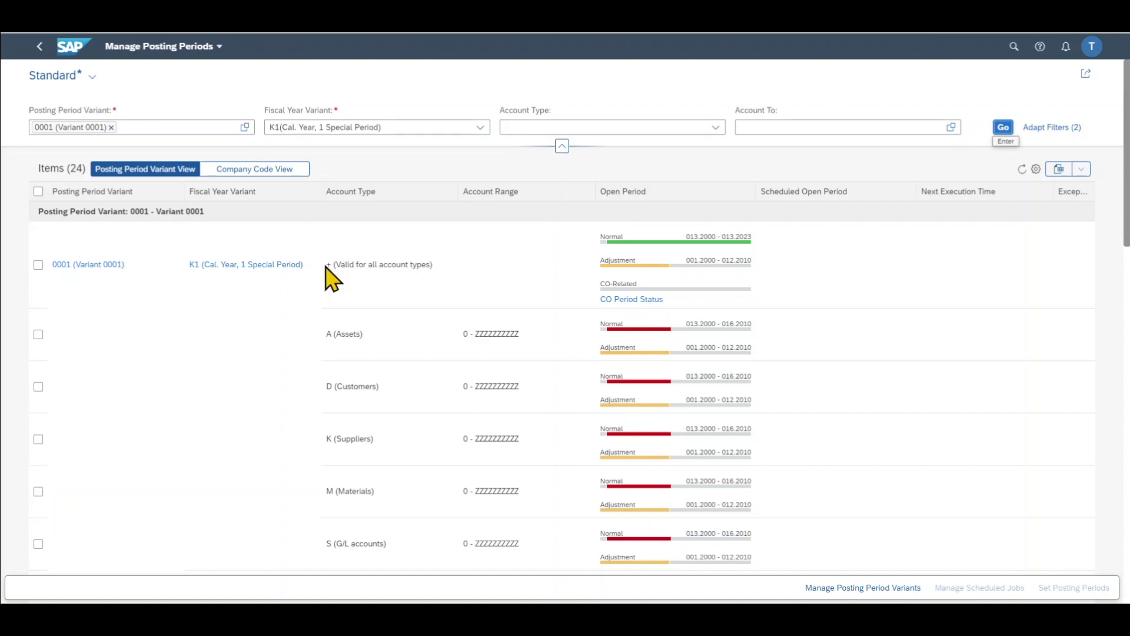
pyautogui.scroll(-2, 371, 316)
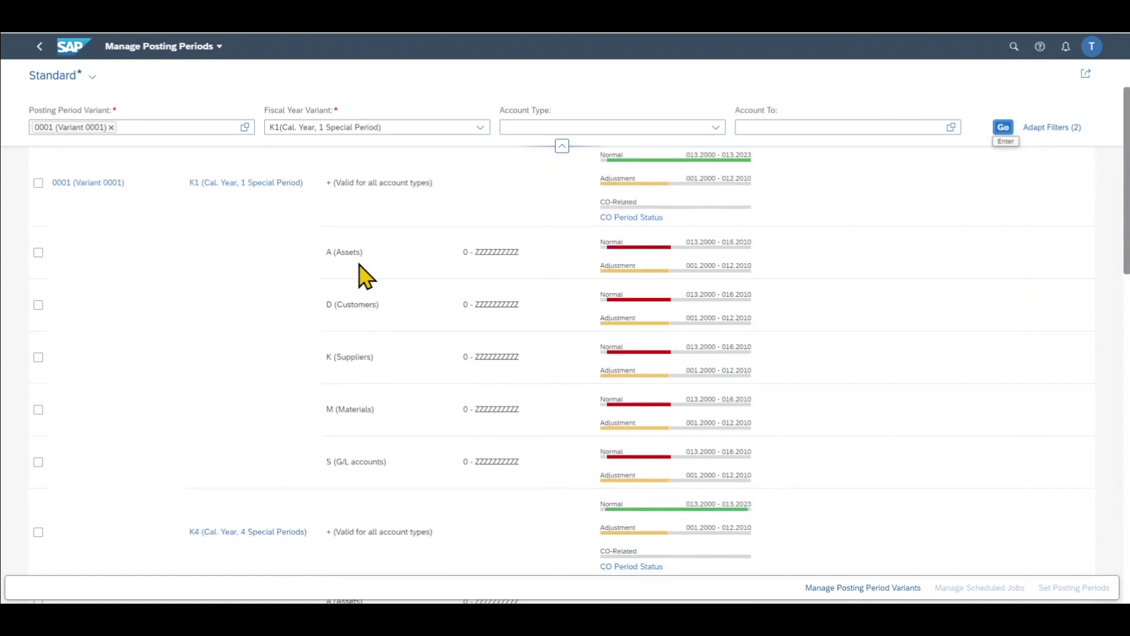
pyautogui.moveTo(361, 252); pyautogui.dragTo(327, 253)
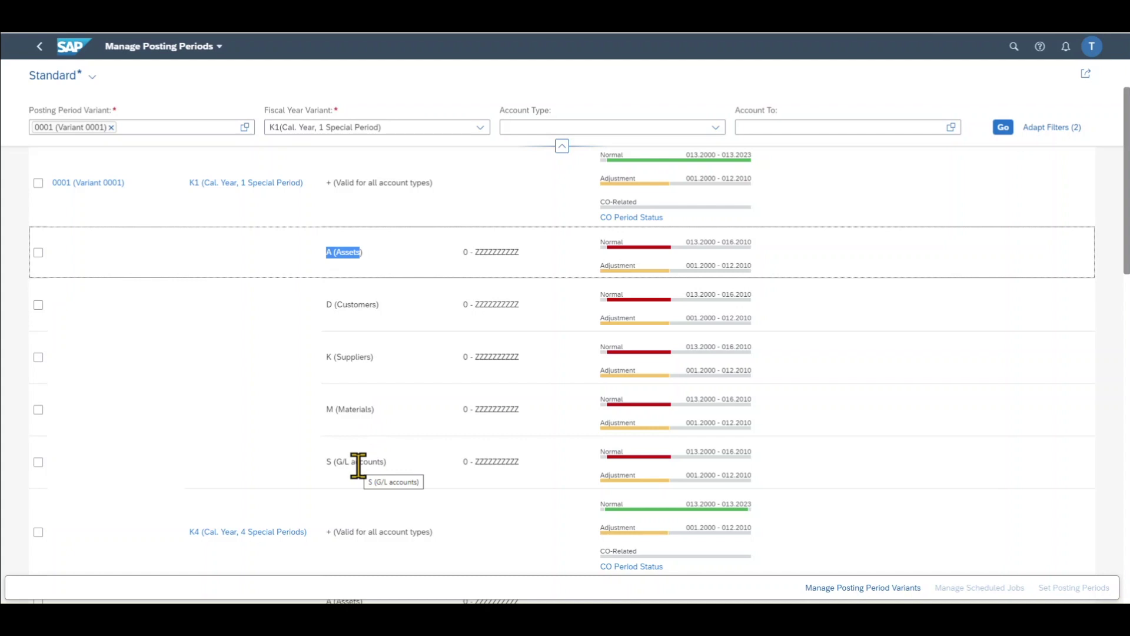
pyautogui.scroll(2, 487, 247)
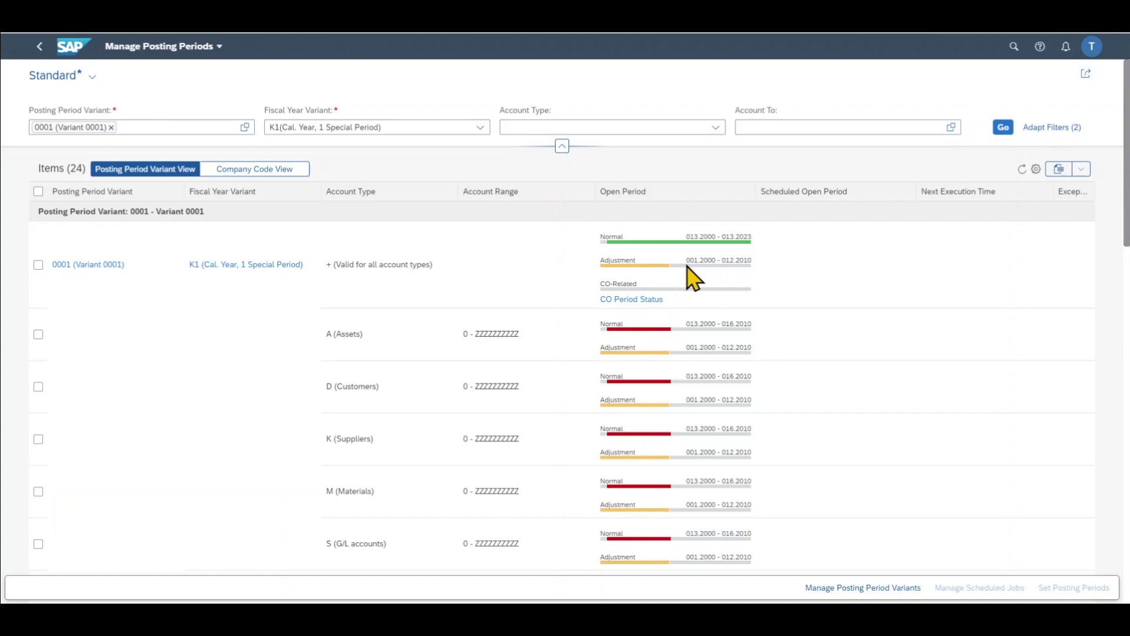
# Step: Select the Variant 0001 row and choose Open Periods under Set Posting Periods
pyautogui.click(38, 265)
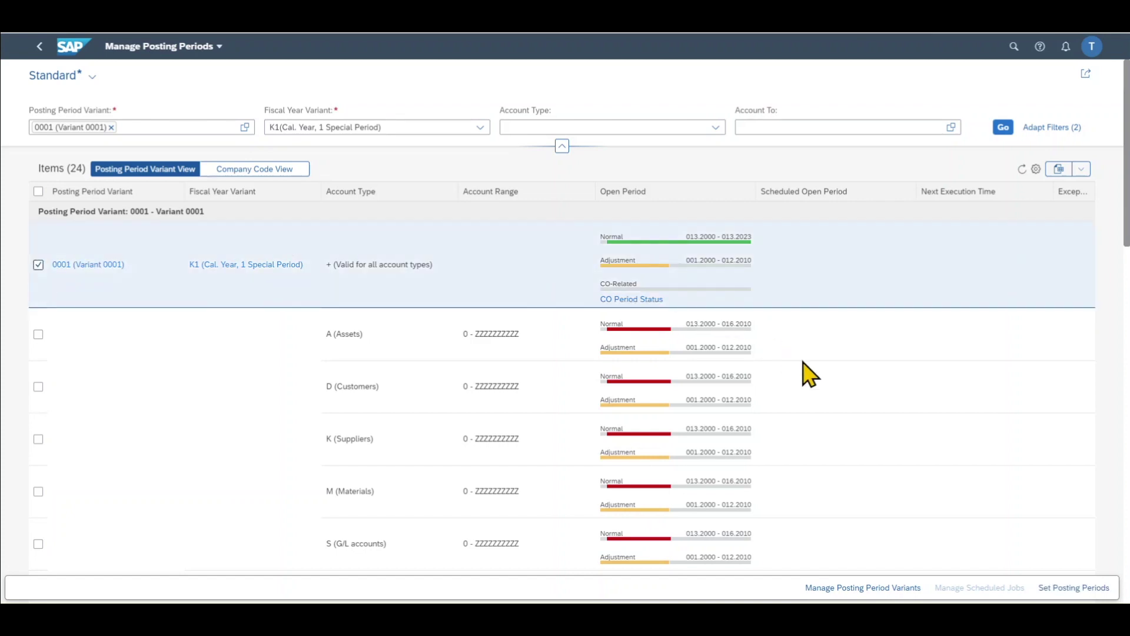
pyautogui.click(1065, 588)
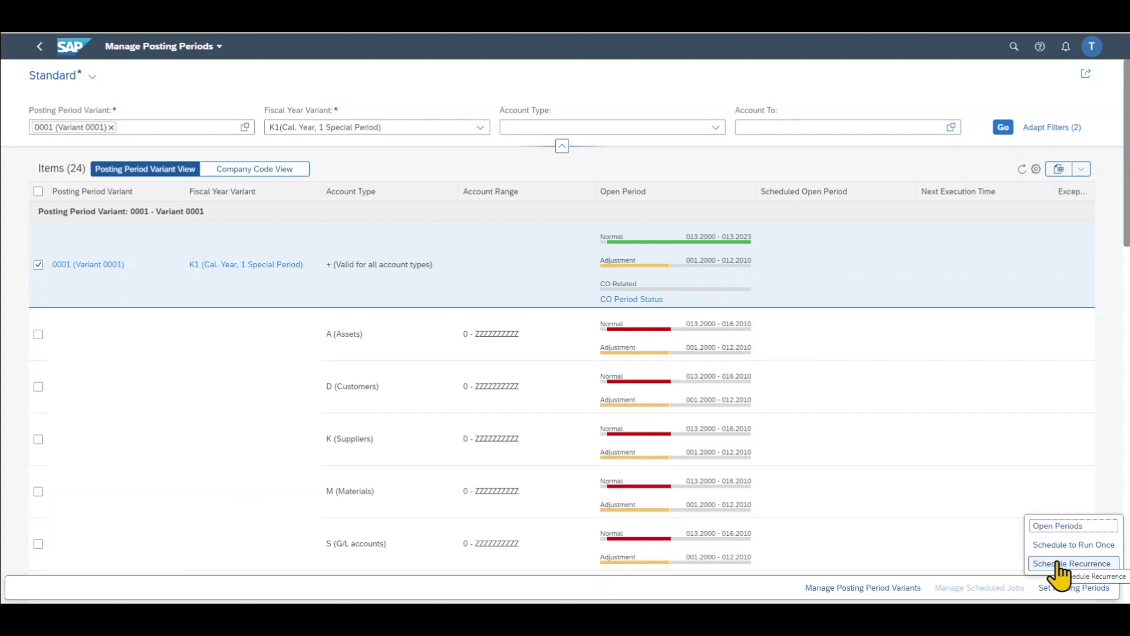
pyautogui.click(1060, 533)
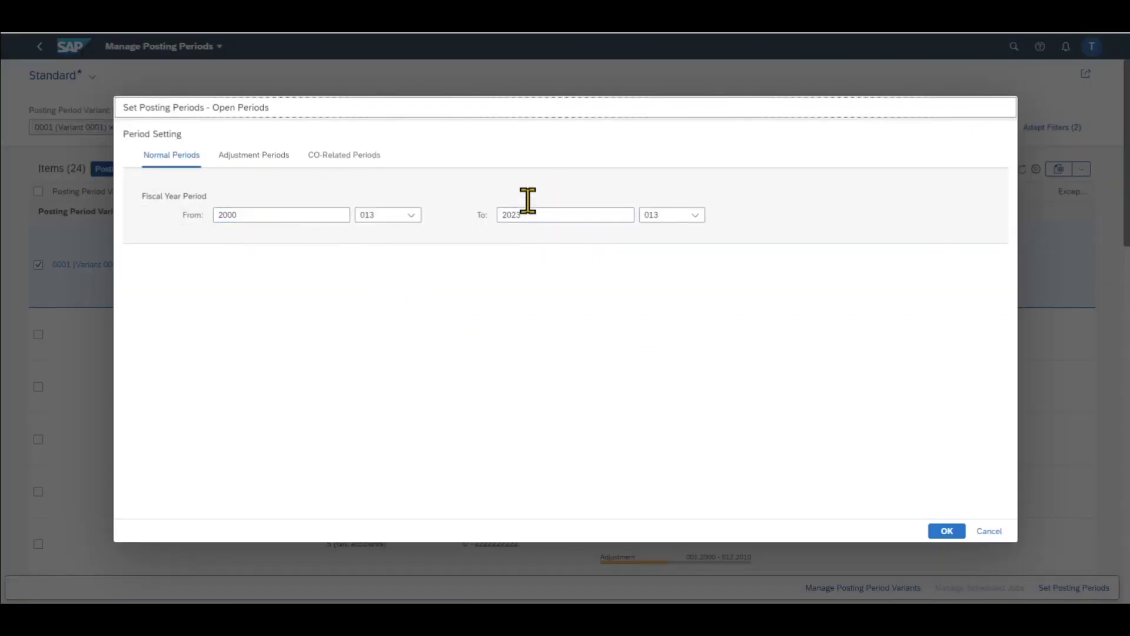
# Step: Set the normal periods to run from 2023/001 to 2023/012
pyautogui.click(564, 216)
pyautogui.click(283, 216)
pyautogui.click(560, 217)
pyautogui.click(300, 215)
pyautogui.moveTo(300, 215); pyautogui.dragTo(170, 213)
pyautogui.write('202')
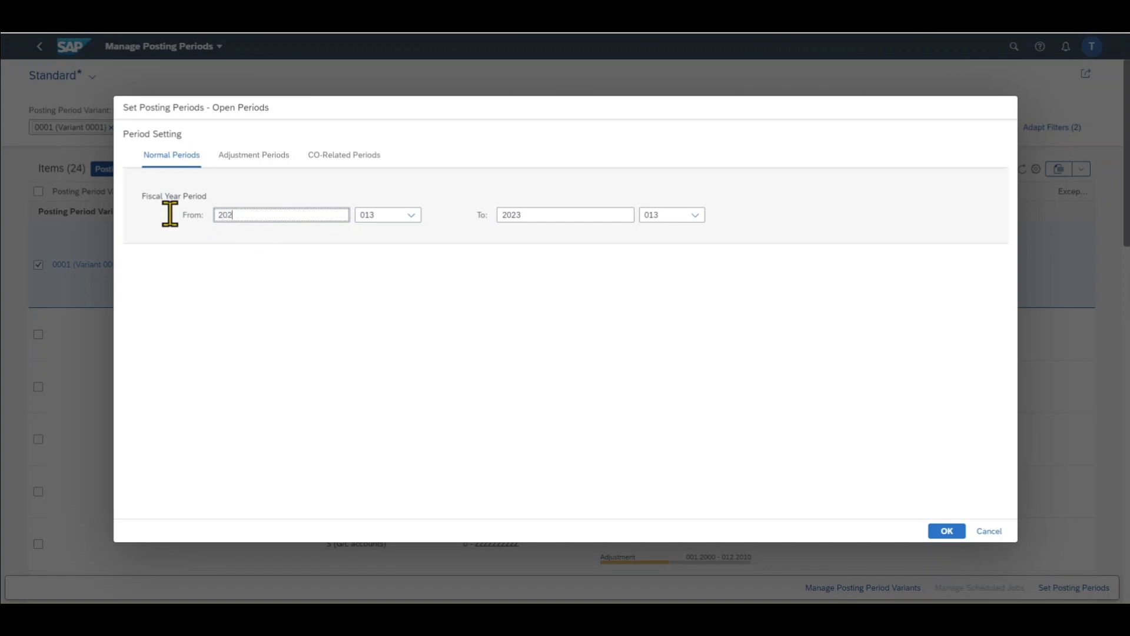
pyautogui.write('3')
pyautogui.click(410, 215)
pyautogui.click(410, 234)
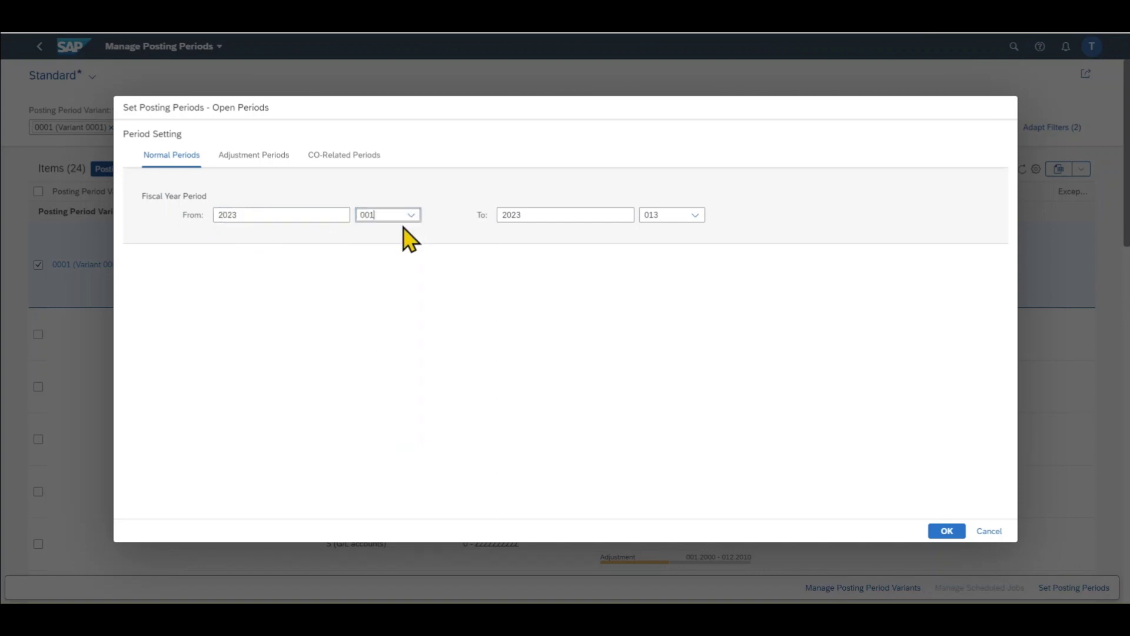
pyautogui.click(695, 215)
pyautogui.click(661, 449)
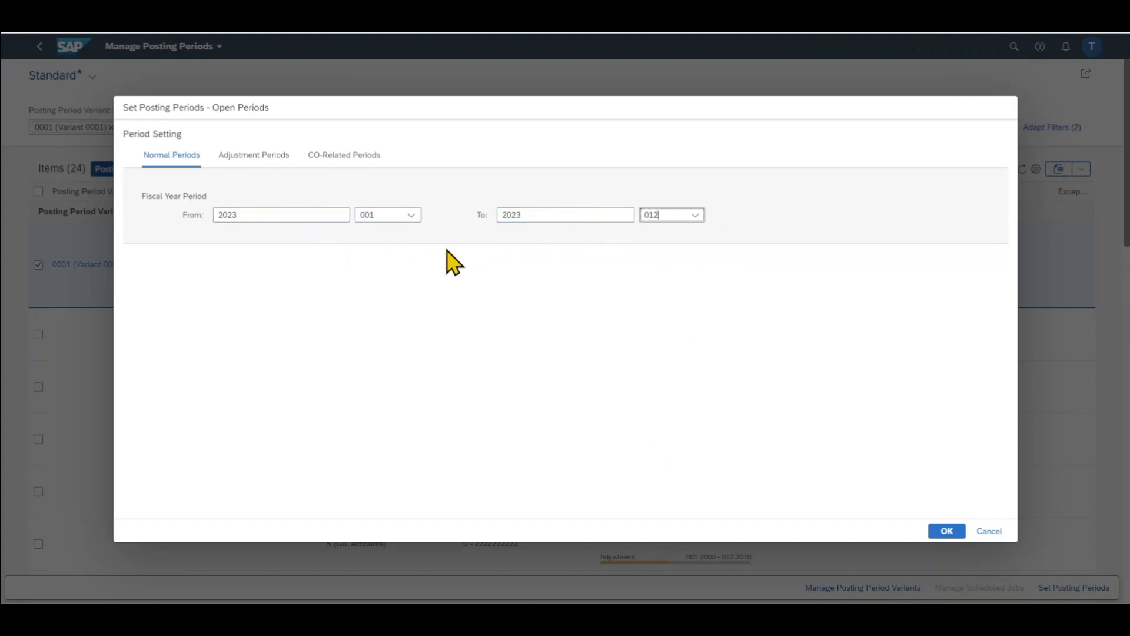
pyautogui.click(264, 156)
# Step: Set the adjustment periods to run from 2023/013 to 2023/013
pyautogui.click(274, 214)
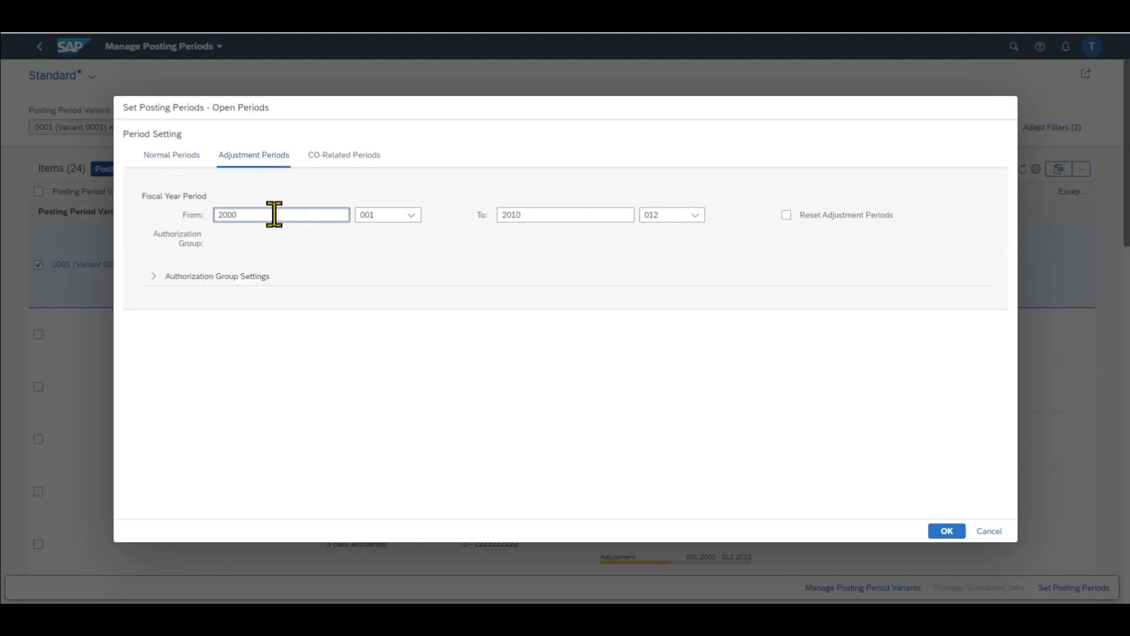
pyautogui.moveTo(275, 214); pyautogui.dragTo(182, 216)
pyautogui.write('2023')
pyautogui.press('Tab')
pyautogui.press('Tab')
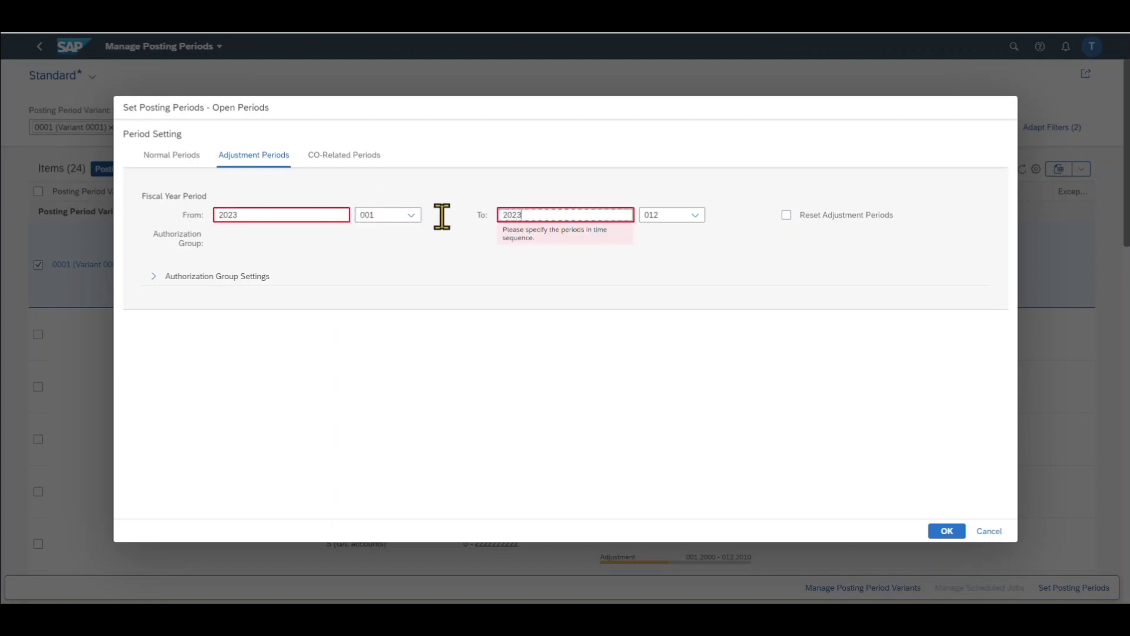
pyautogui.click(411, 215)
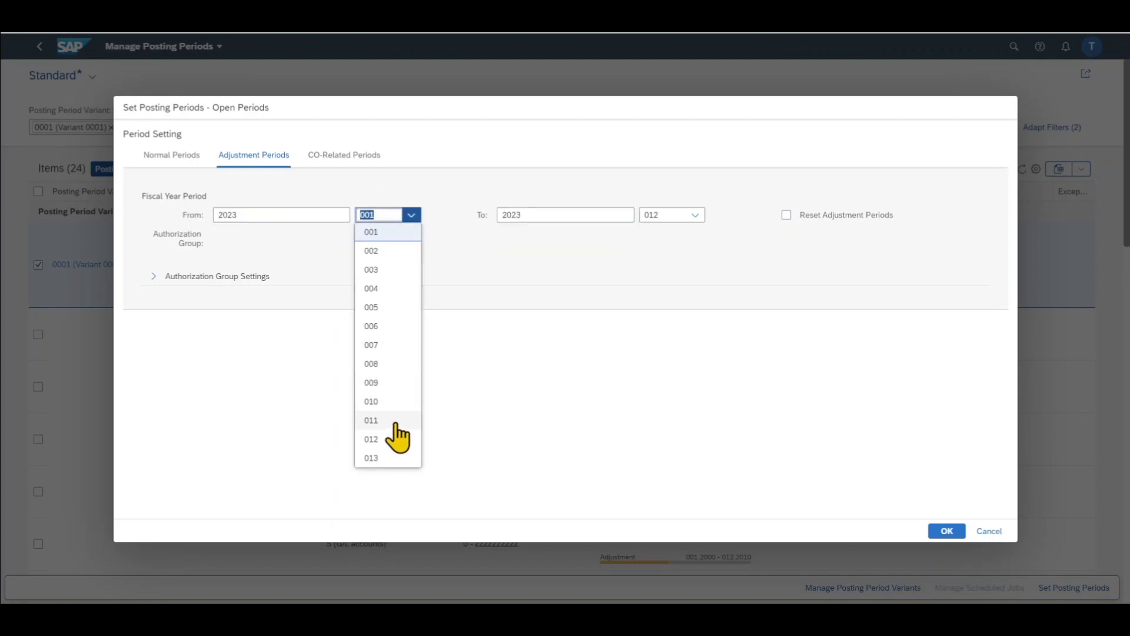
pyautogui.click(392, 458)
pyautogui.click(695, 215)
pyautogui.press('Down')
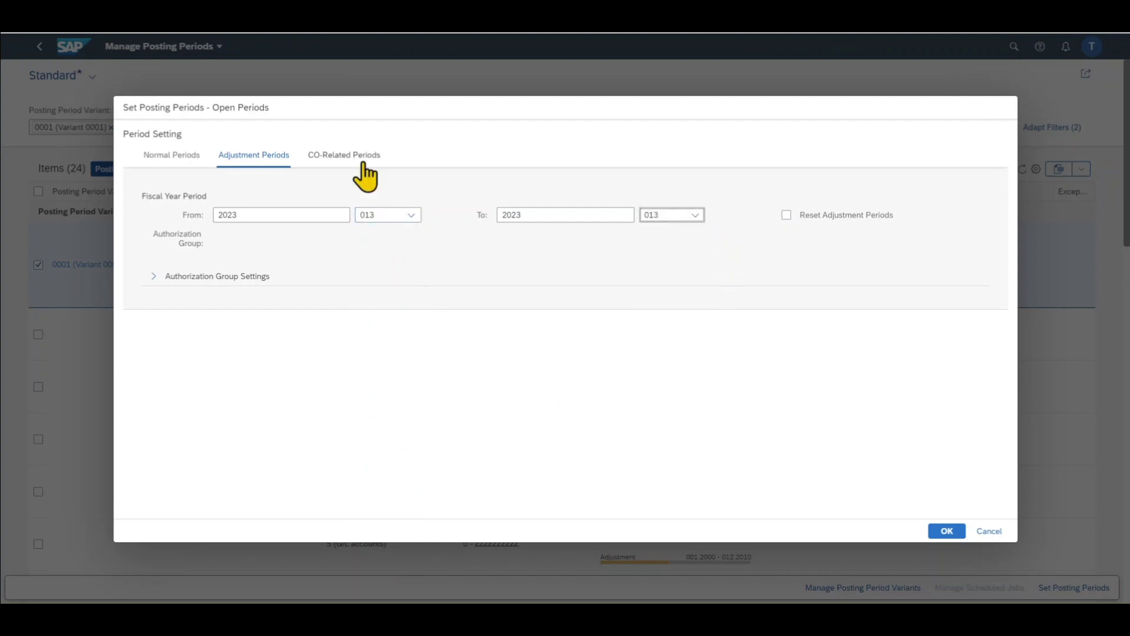
# Step: Leave the CO-related periods empty and confirm the Open Periods settings with OK
pyautogui.click(351, 154)
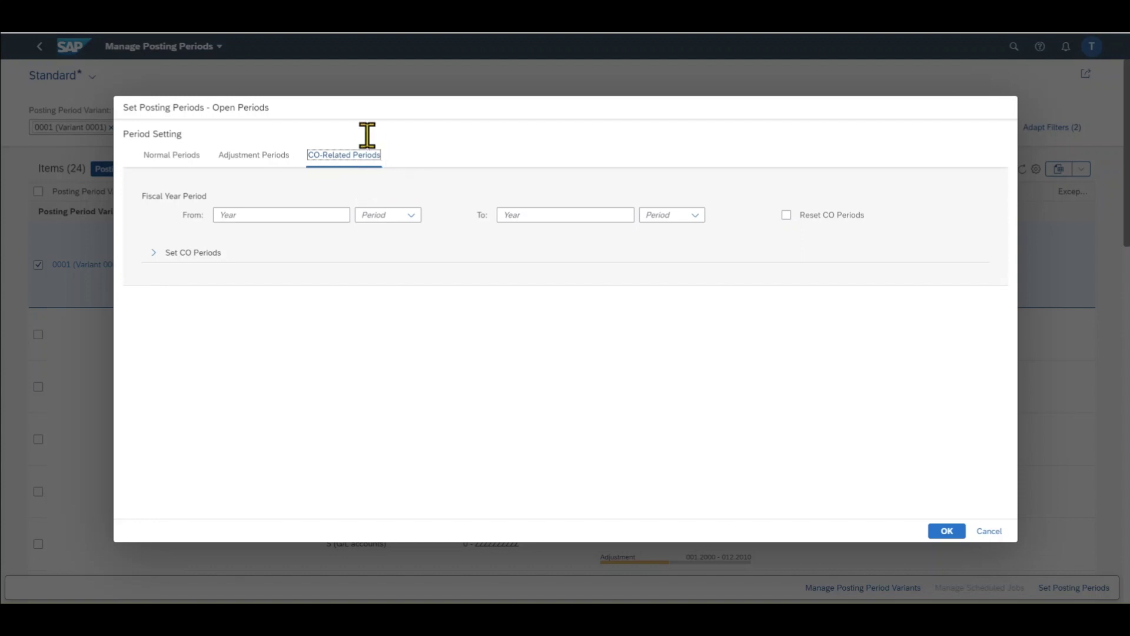
pyautogui.click(955, 536)
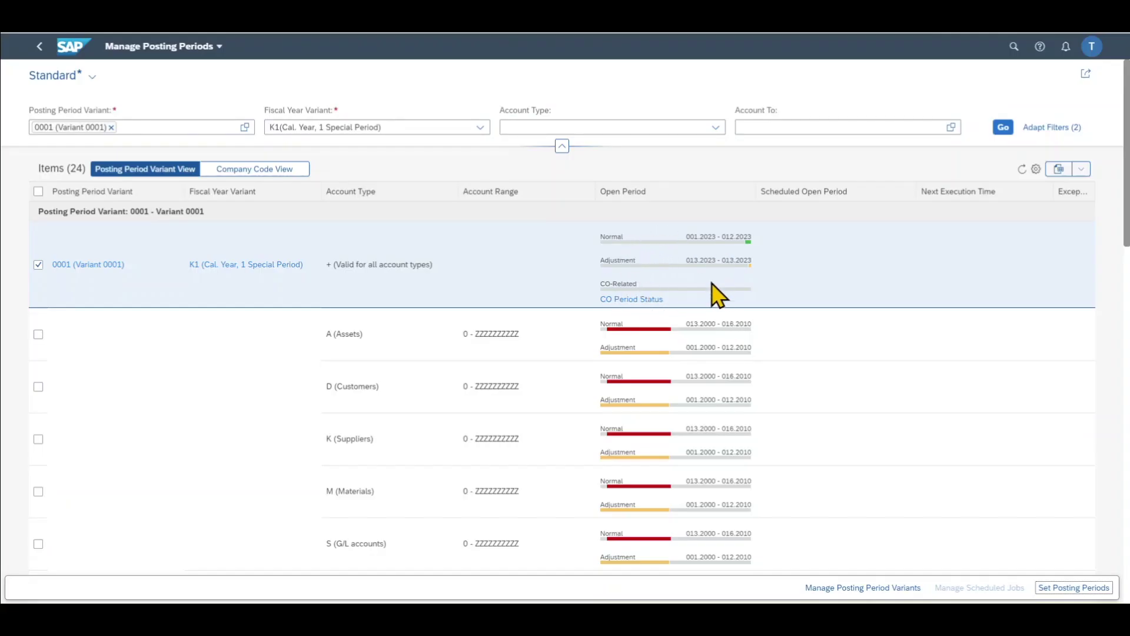
pyautogui.scroll(-1, 530, 327)
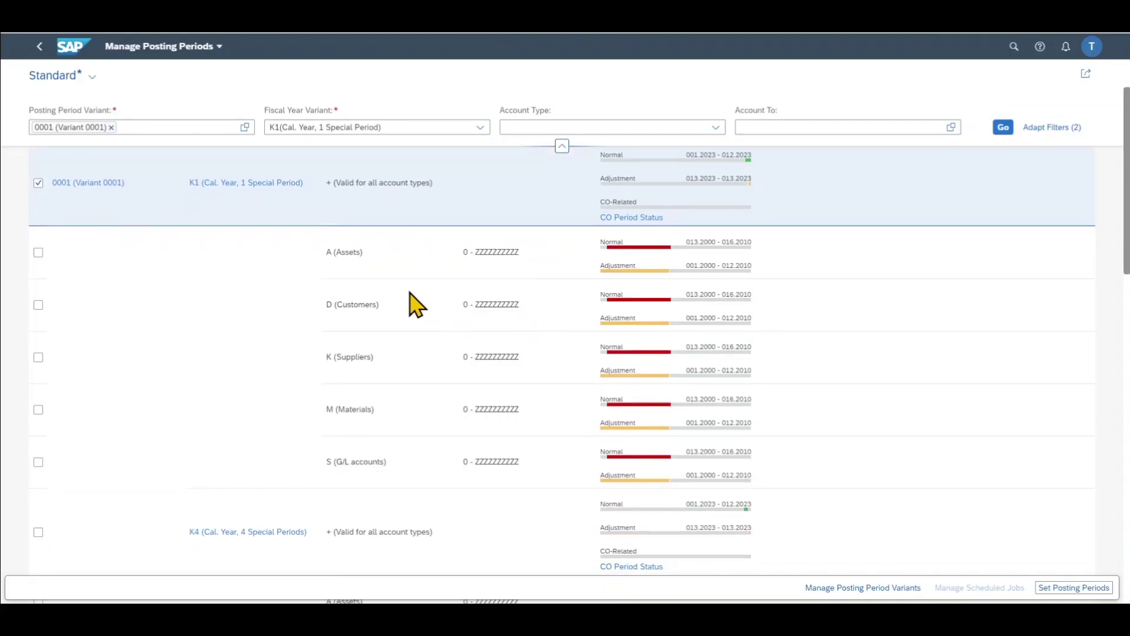
pyautogui.click(38, 183)
pyautogui.click(38, 252)
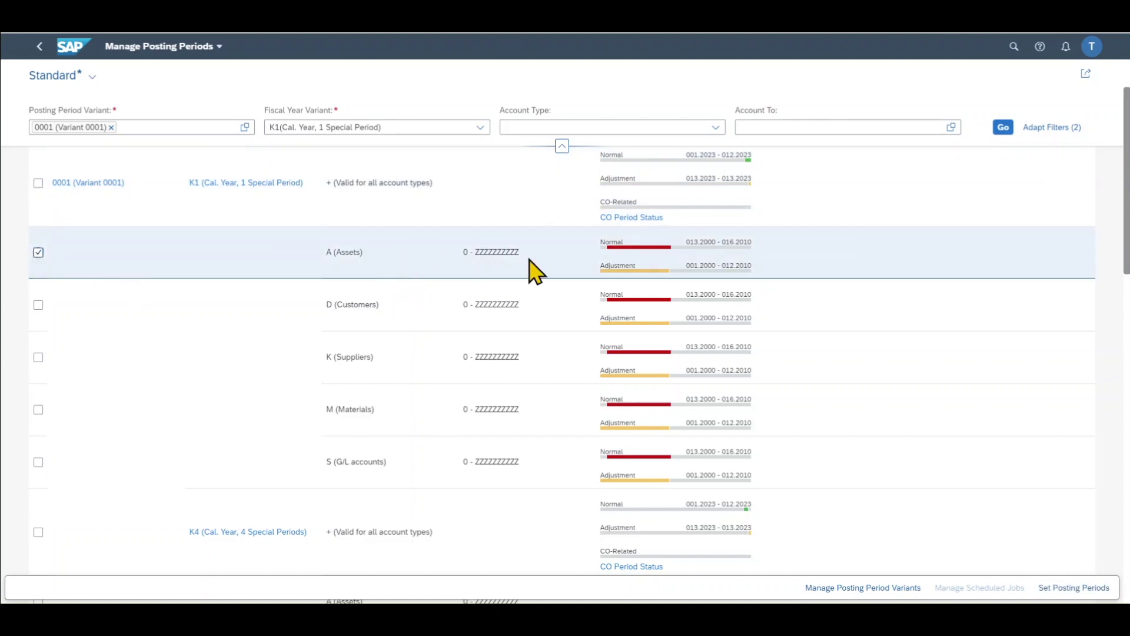
pyautogui.scroll(2, 533, 271)
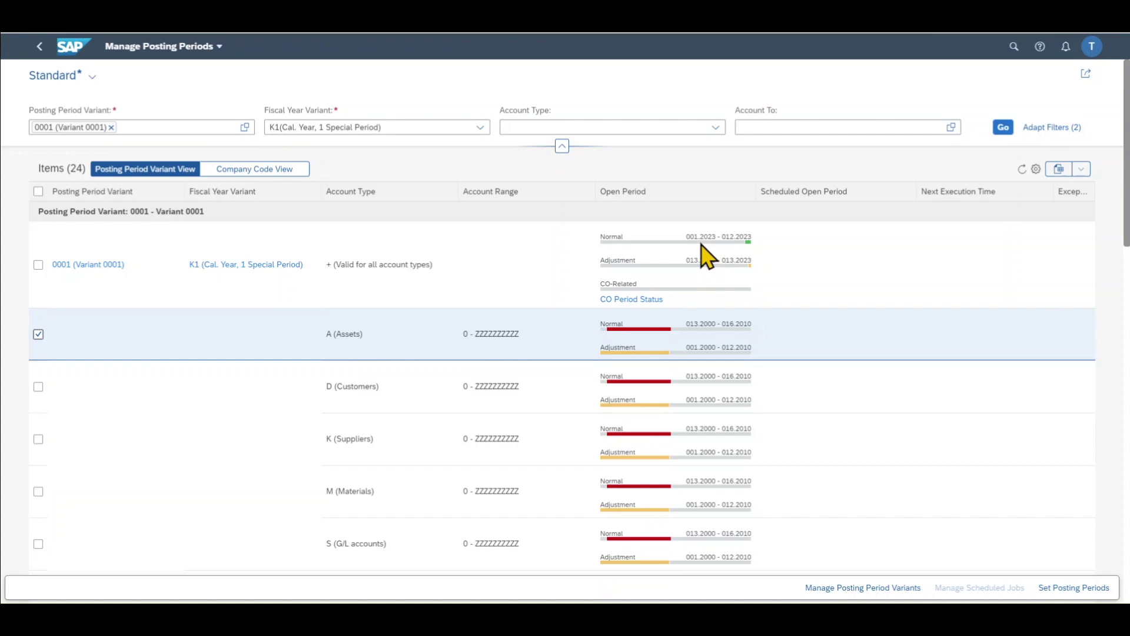
pyautogui.moveTo(698, 238)
pyautogui.moveTo(688, 260)
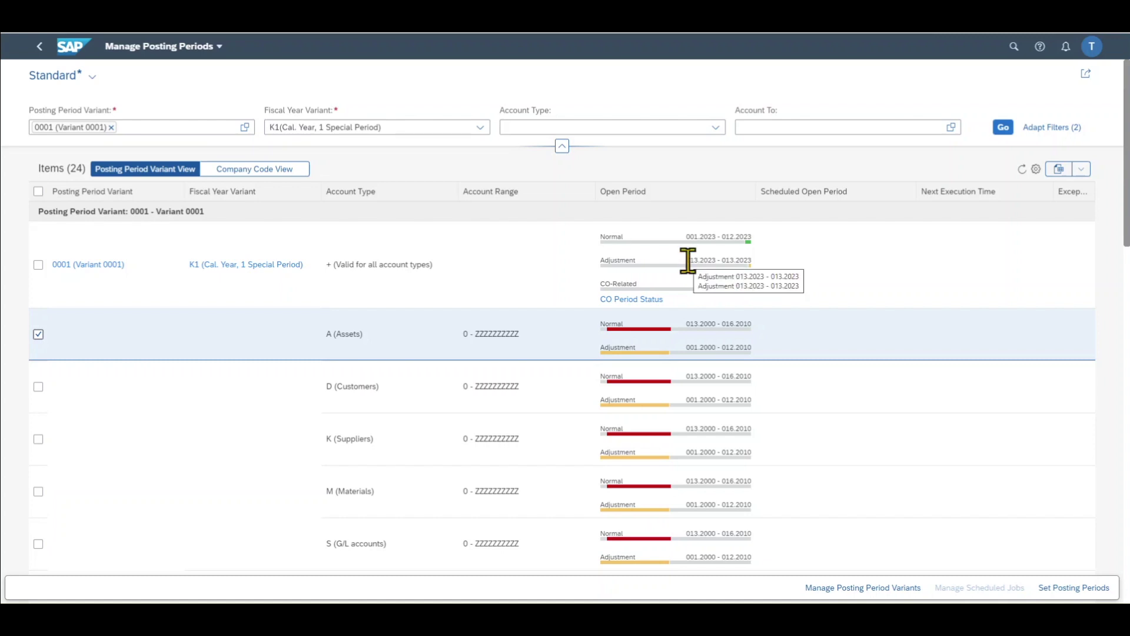